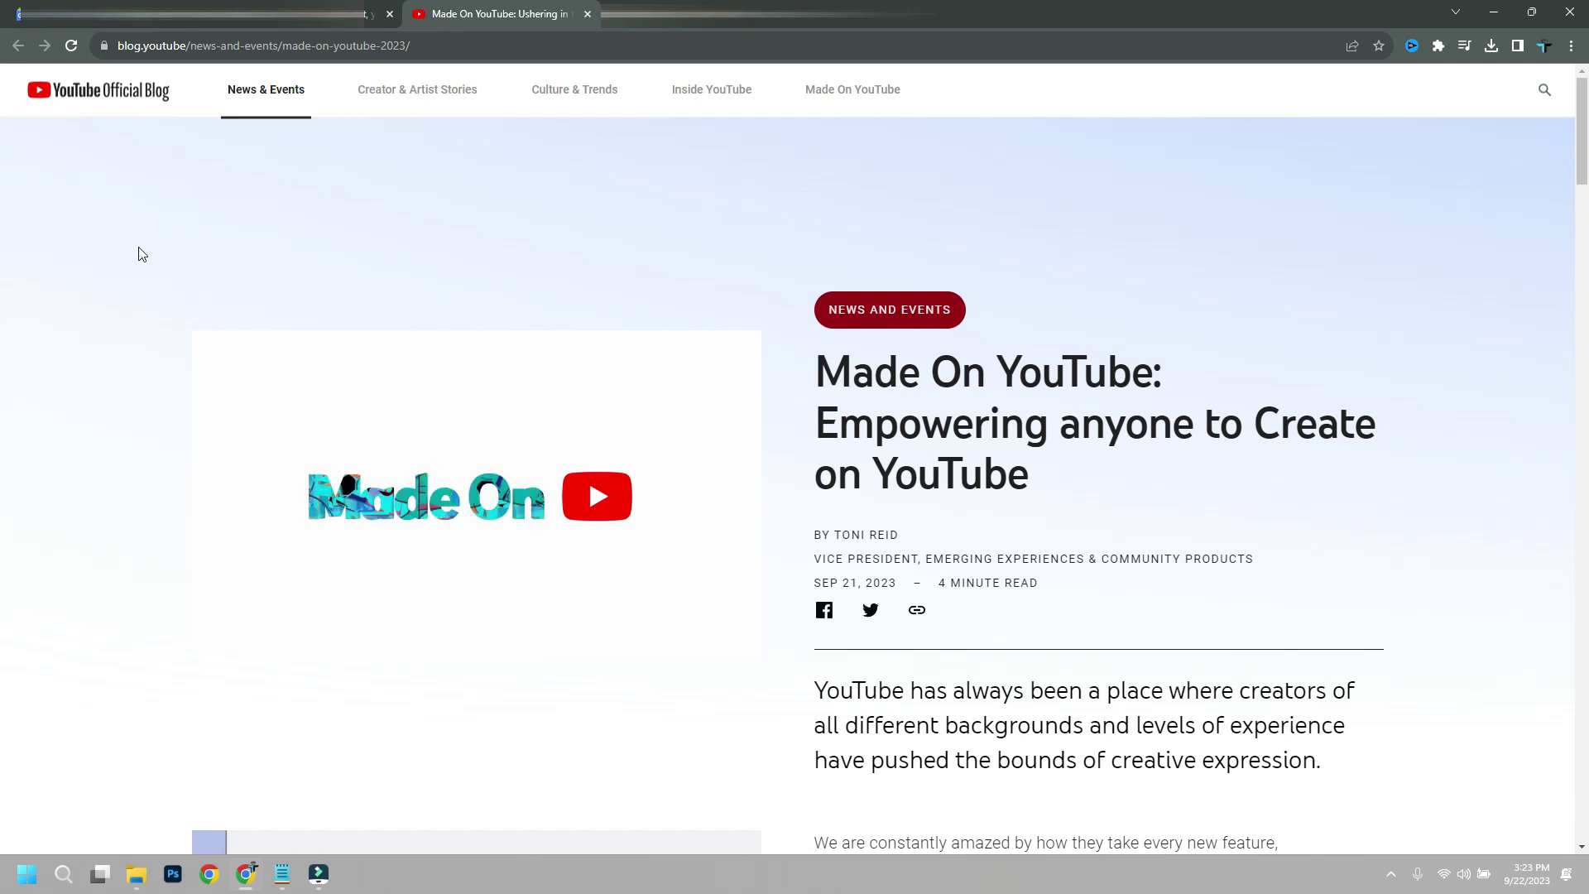
scroll(139, 254, "down", 1)
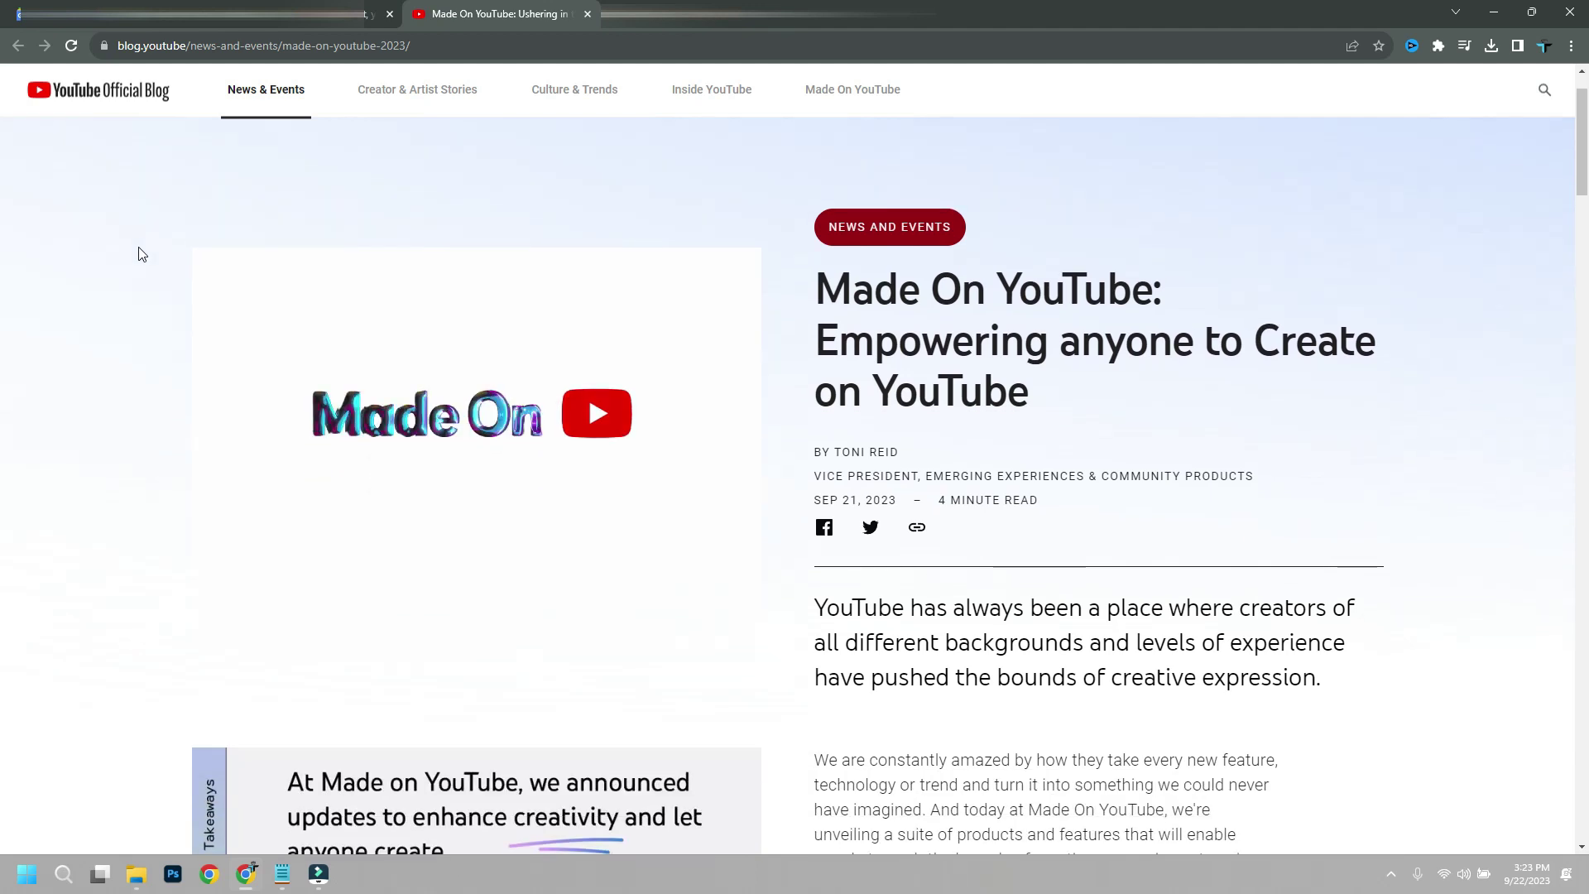
scroll(141, 253, "down", 2)
scroll(141, 255, "down", 1)
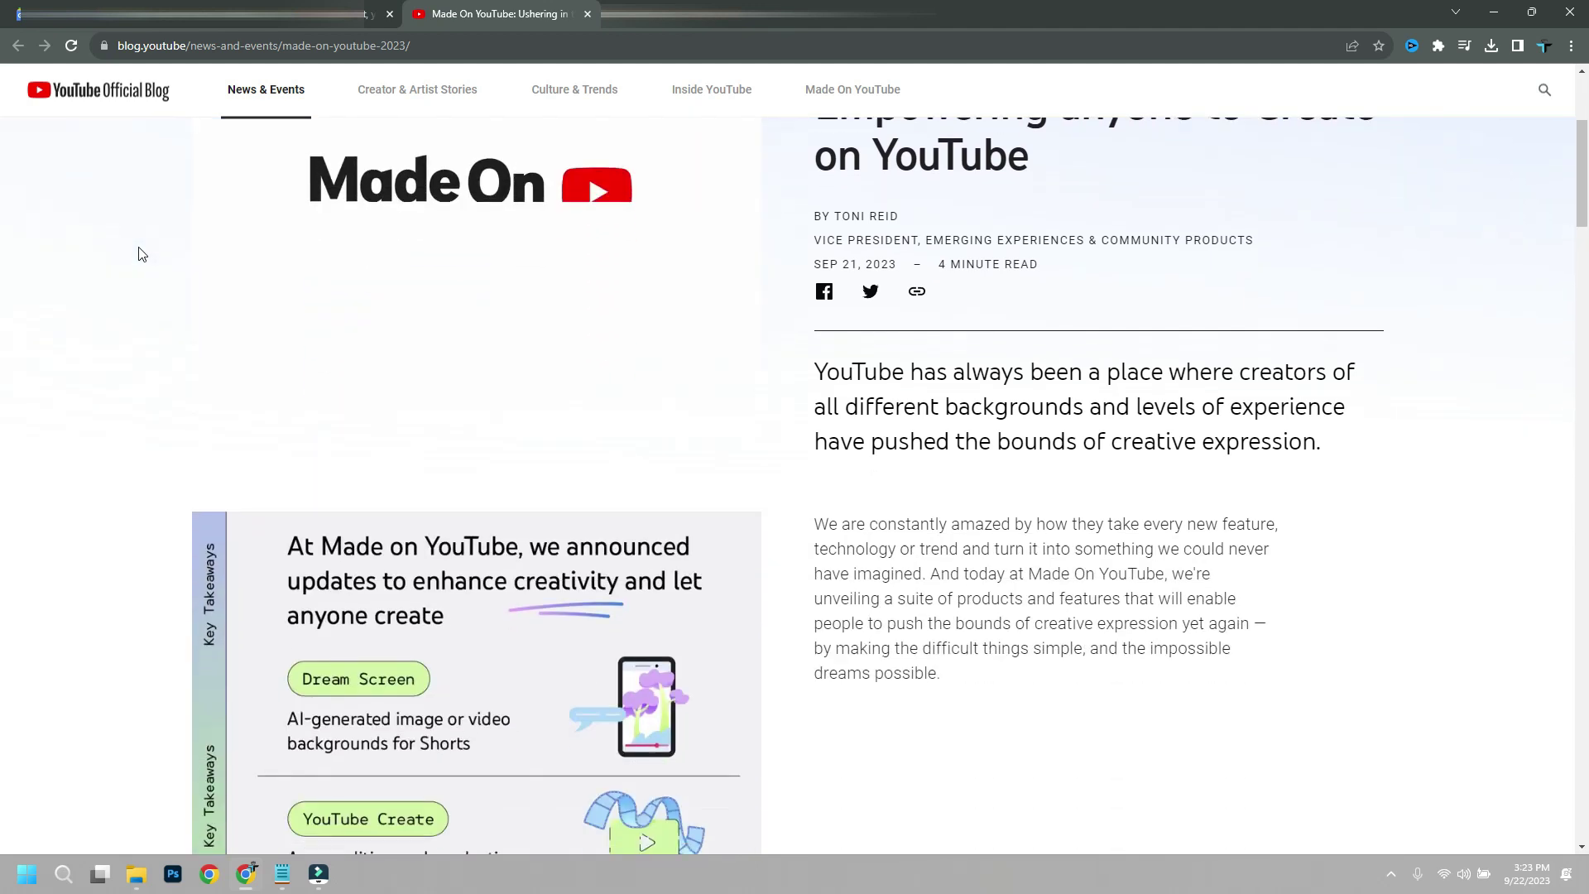
scroll(140, 254, "down", 1)
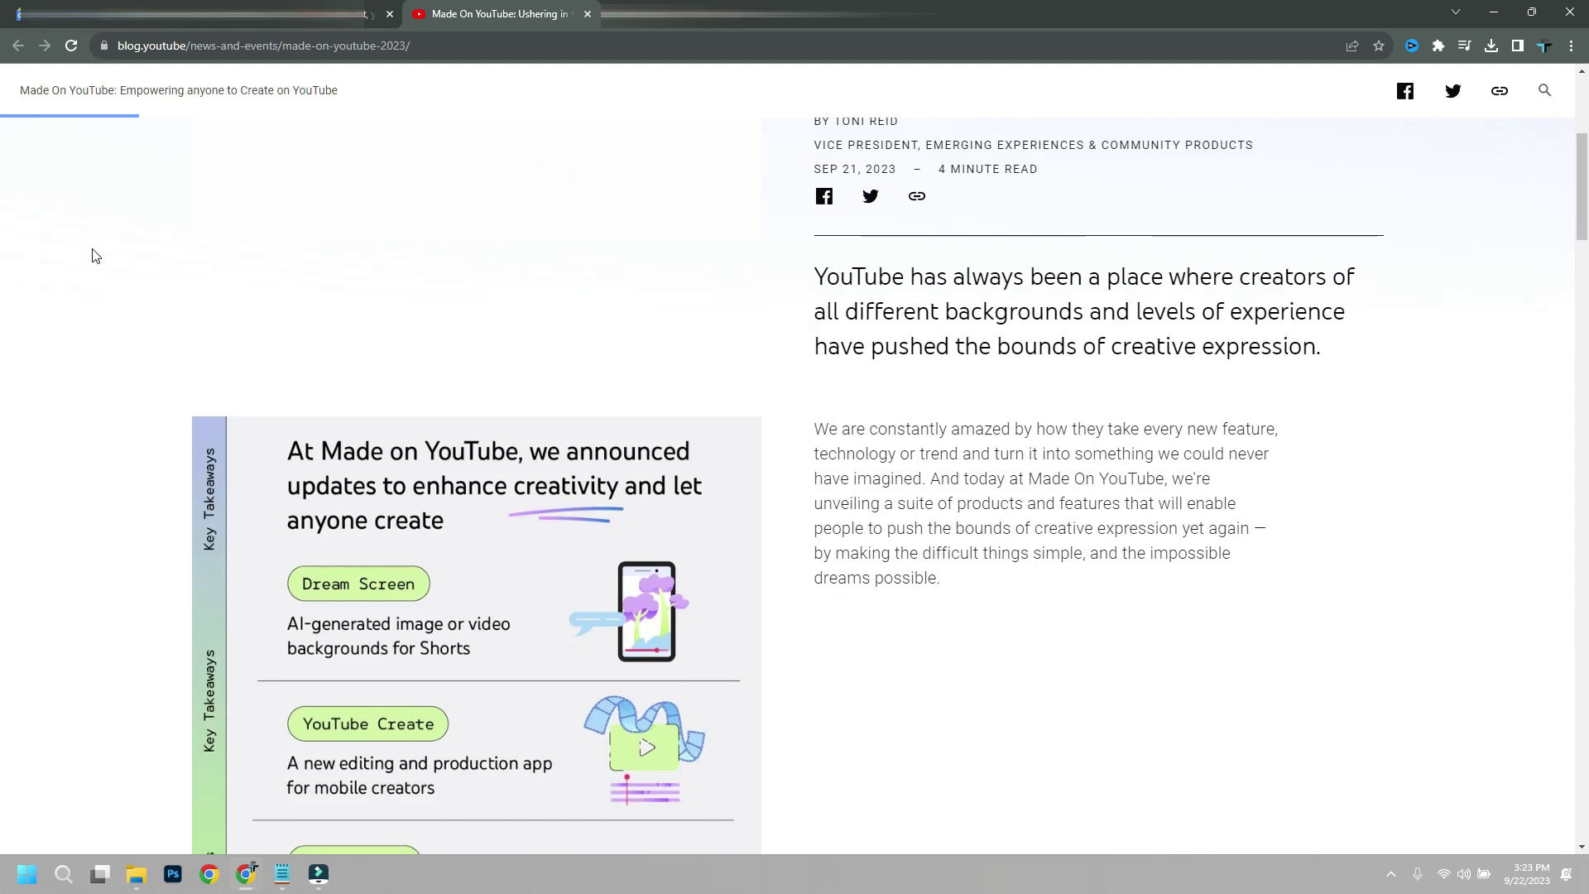
scroll(92, 256, "down", 1)
scroll(93, 256, "down", 1)
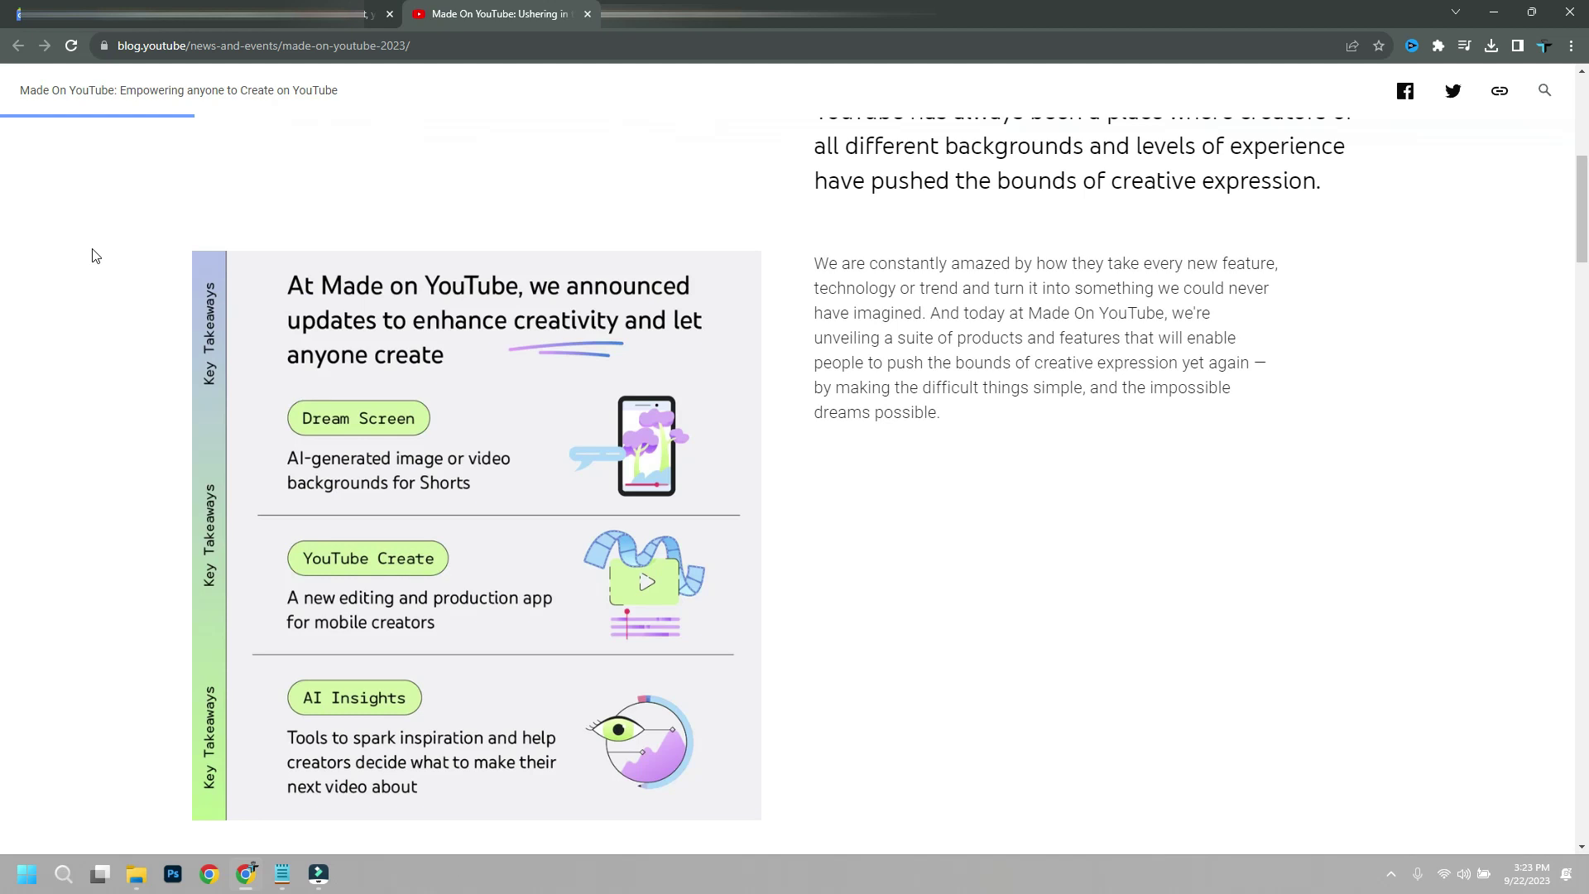
scroll(92, 257, "down", 2)
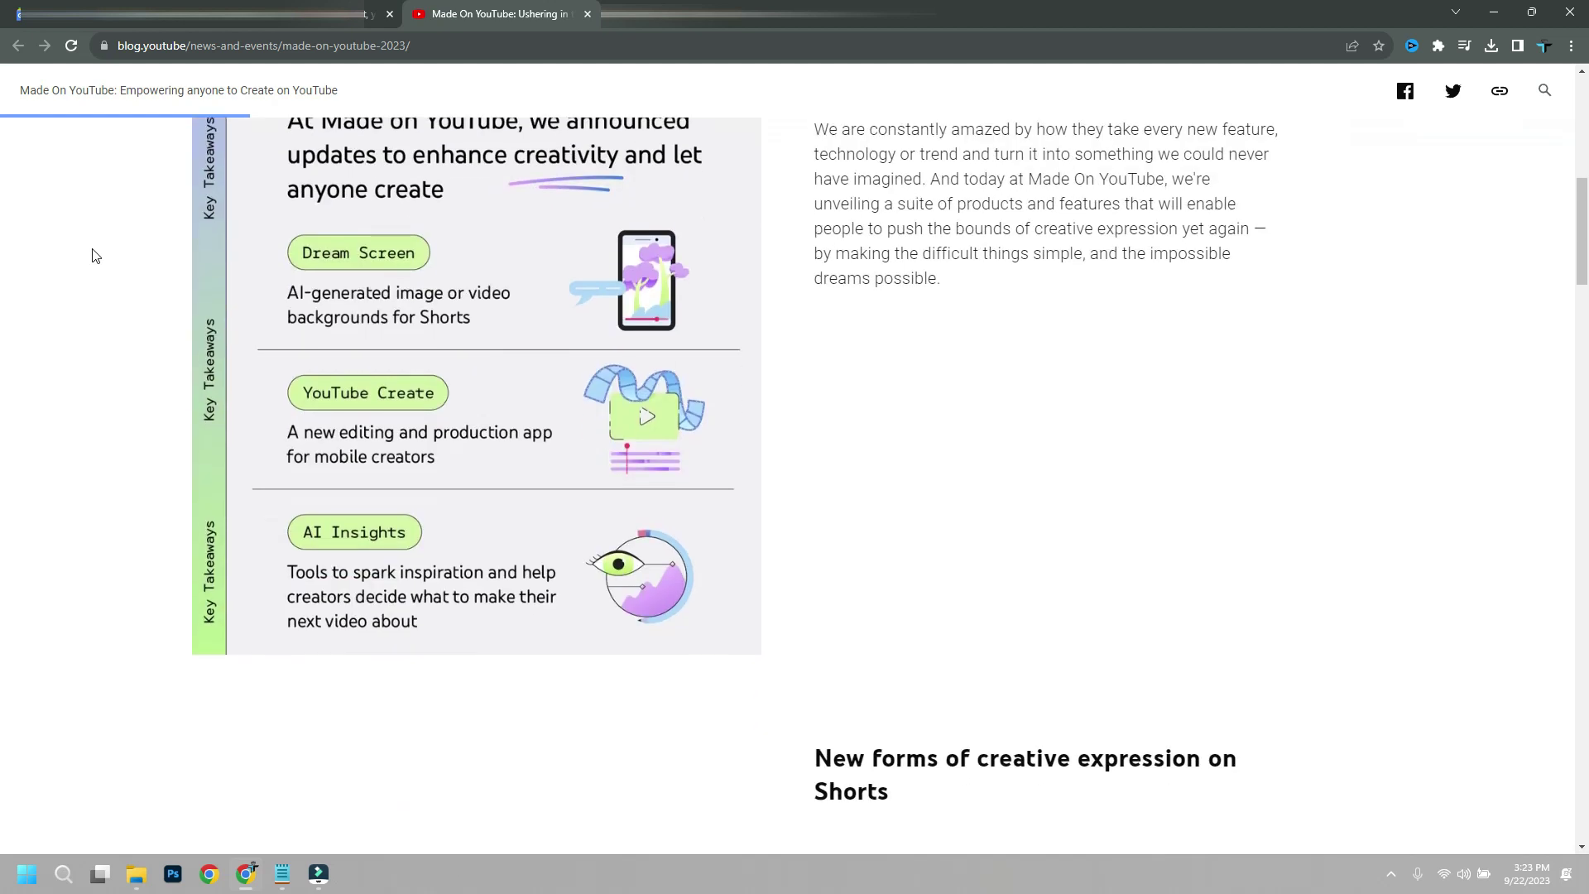
scroll(92, 255, "down", 3)
scroll(91, 256, "down", 2)
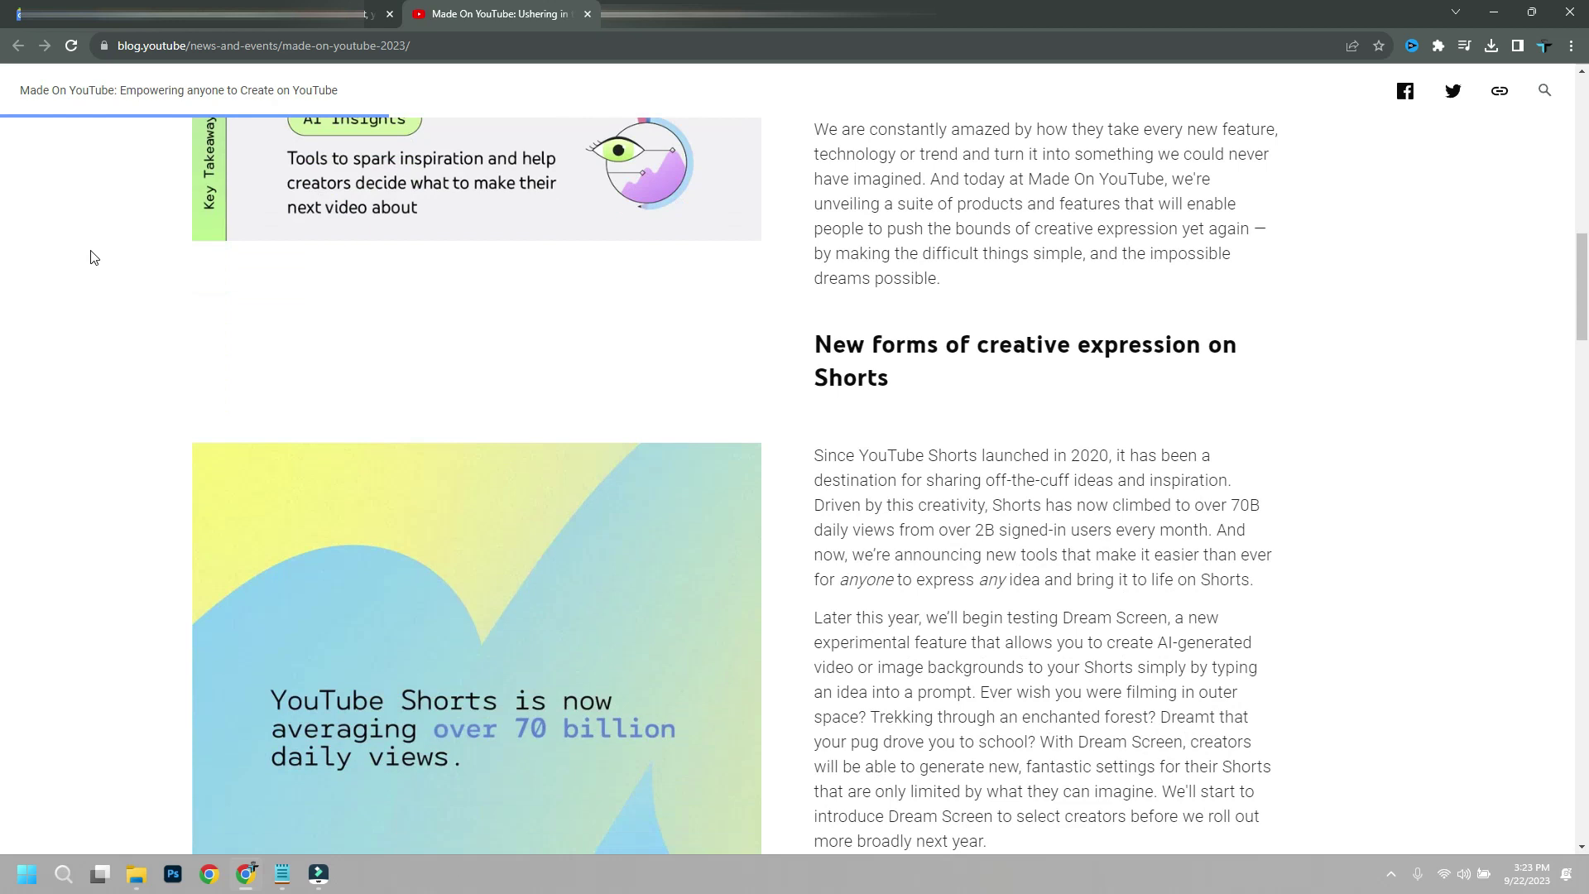
scroll(91, 257, "down", 1)
scroll(91, 257, "down", 1)
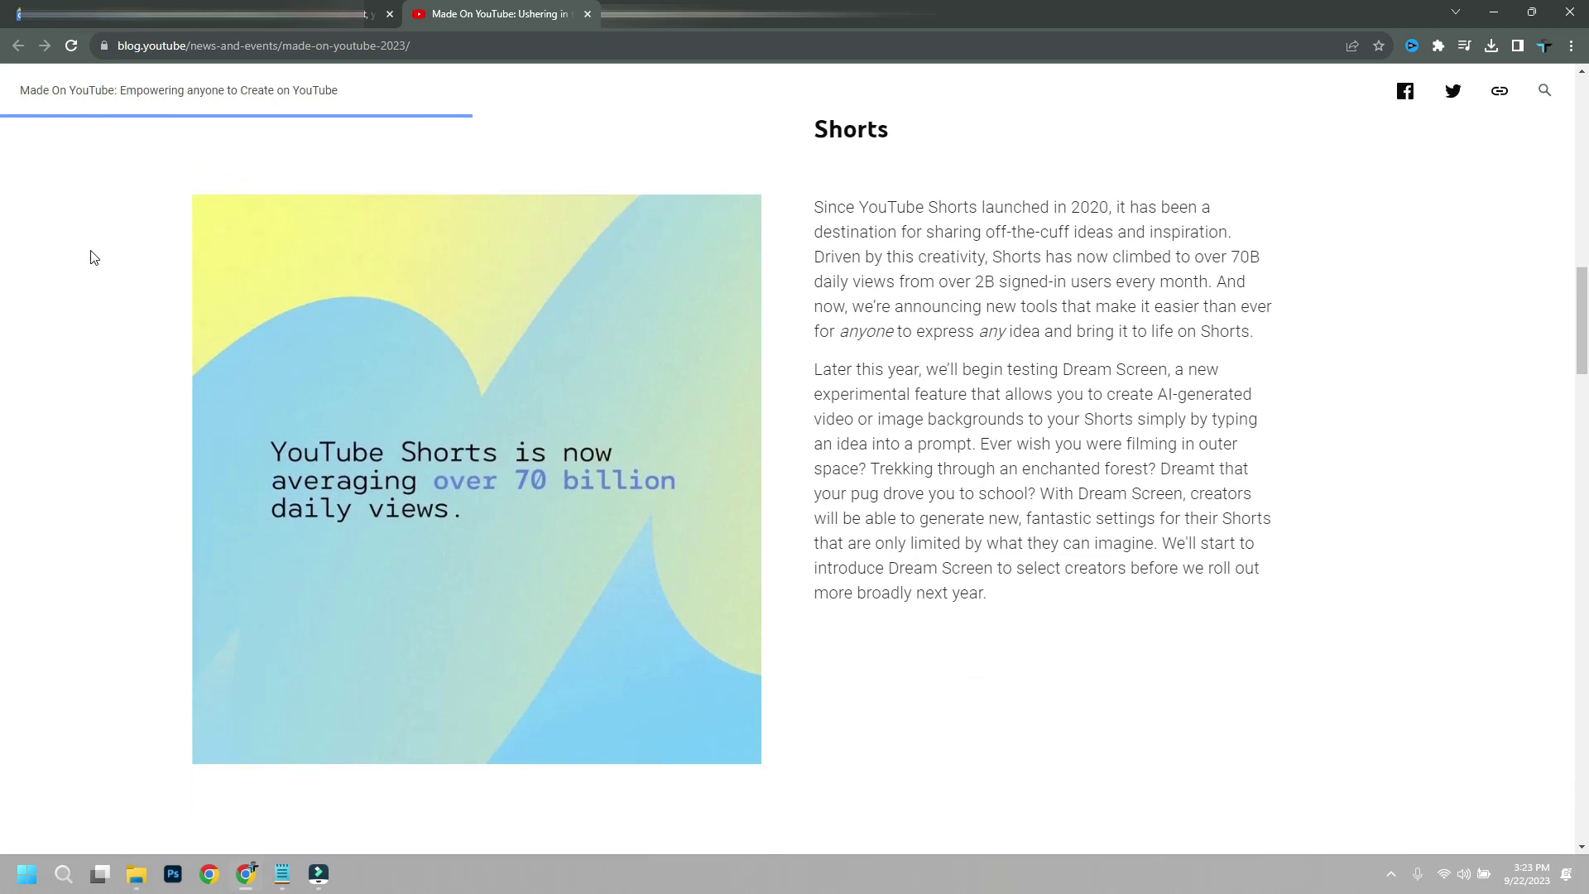
scroll(91, 257, "down", 1)
scroll(92, 258, "down", 1)
scroll(90, 258, "down", 1)
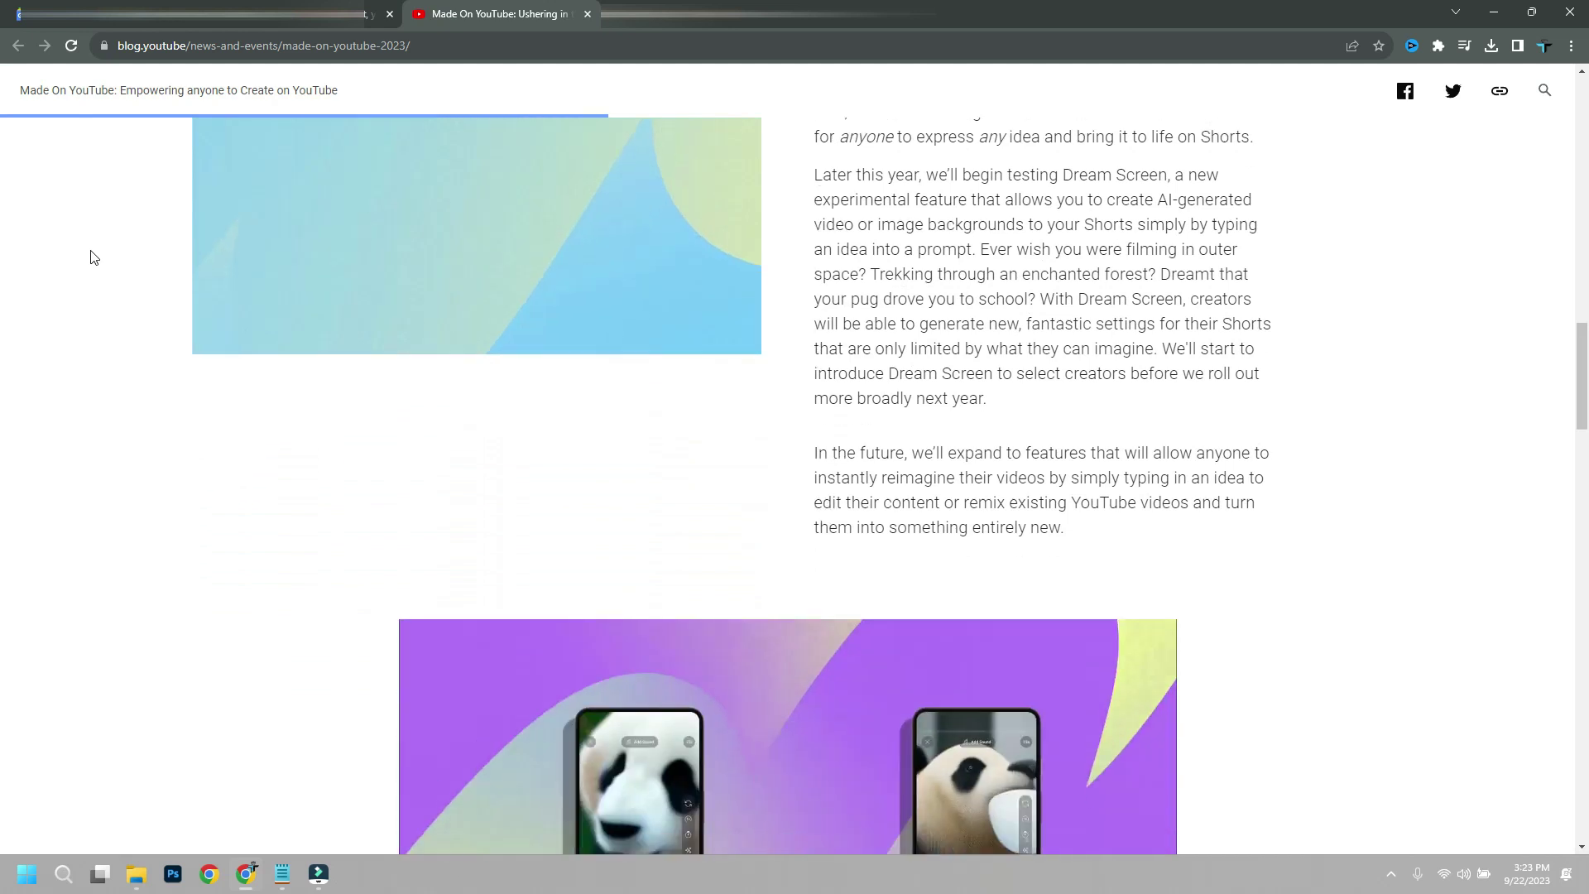
scroll(91, 258, "down", 2)
scroll(91, 257, "down", 1)
scroll(90, 257, "down", 1)
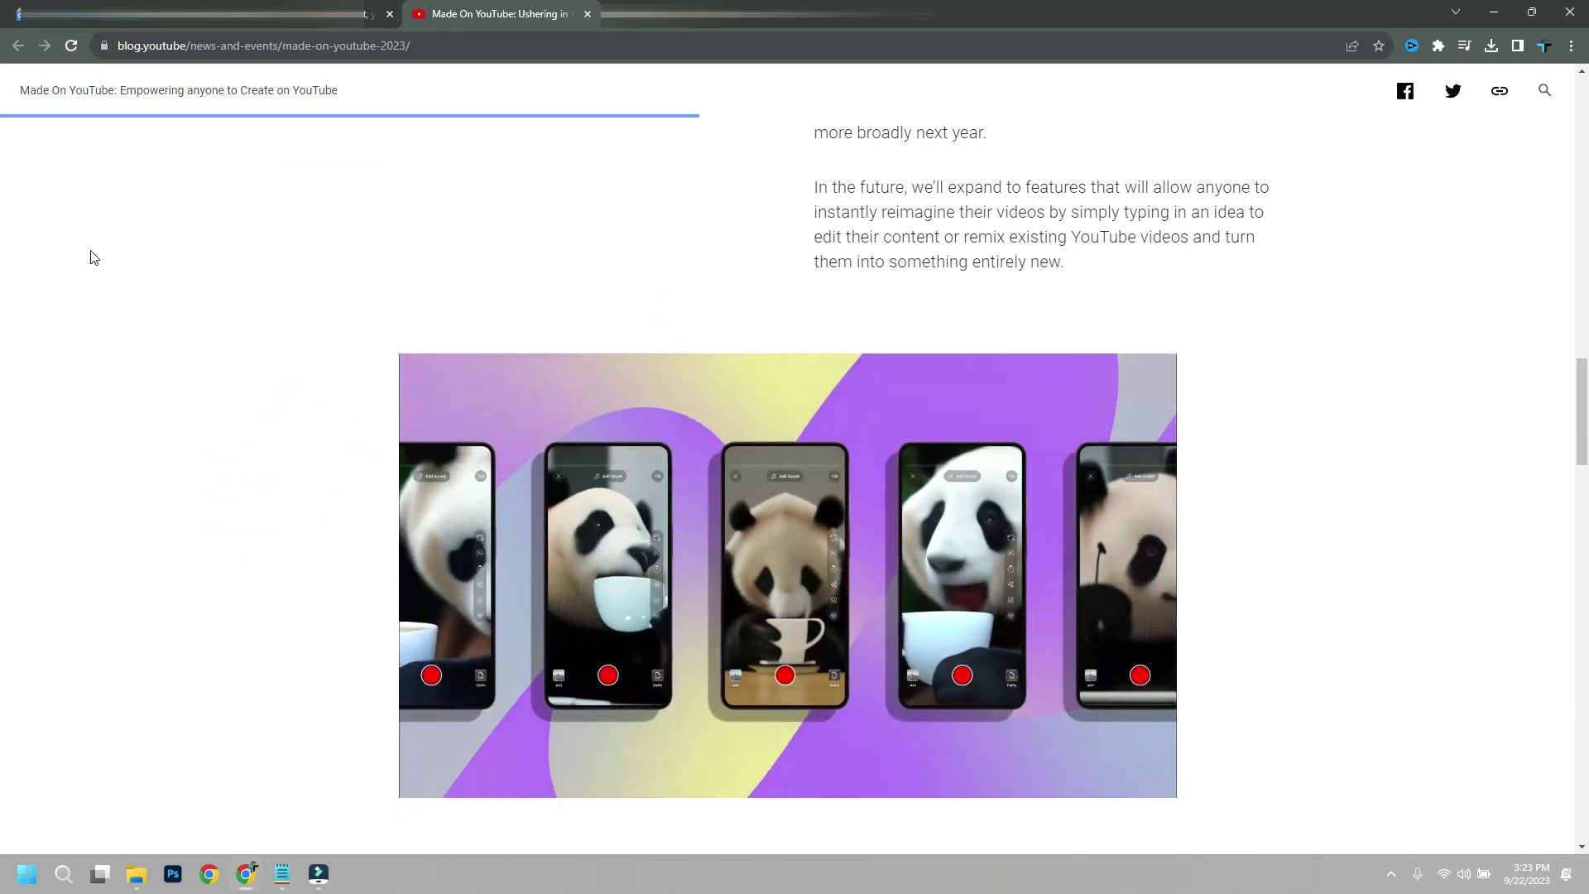
scroll(91, 258, "down", 1)
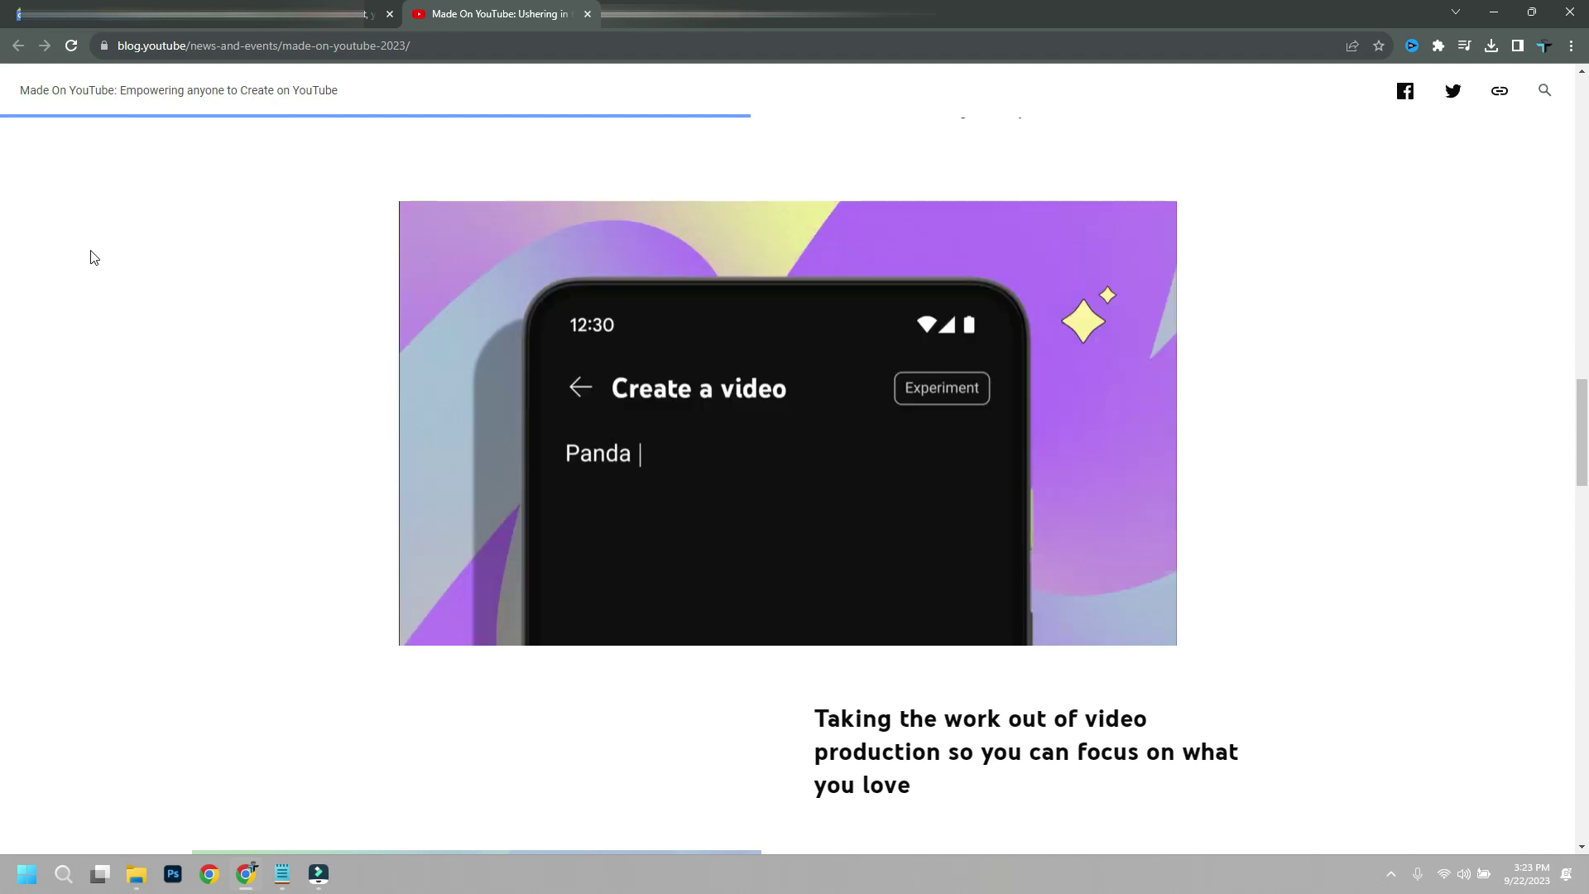
scroll(91, 256, "down", 3)
scroll(91, 257, "down", 1)
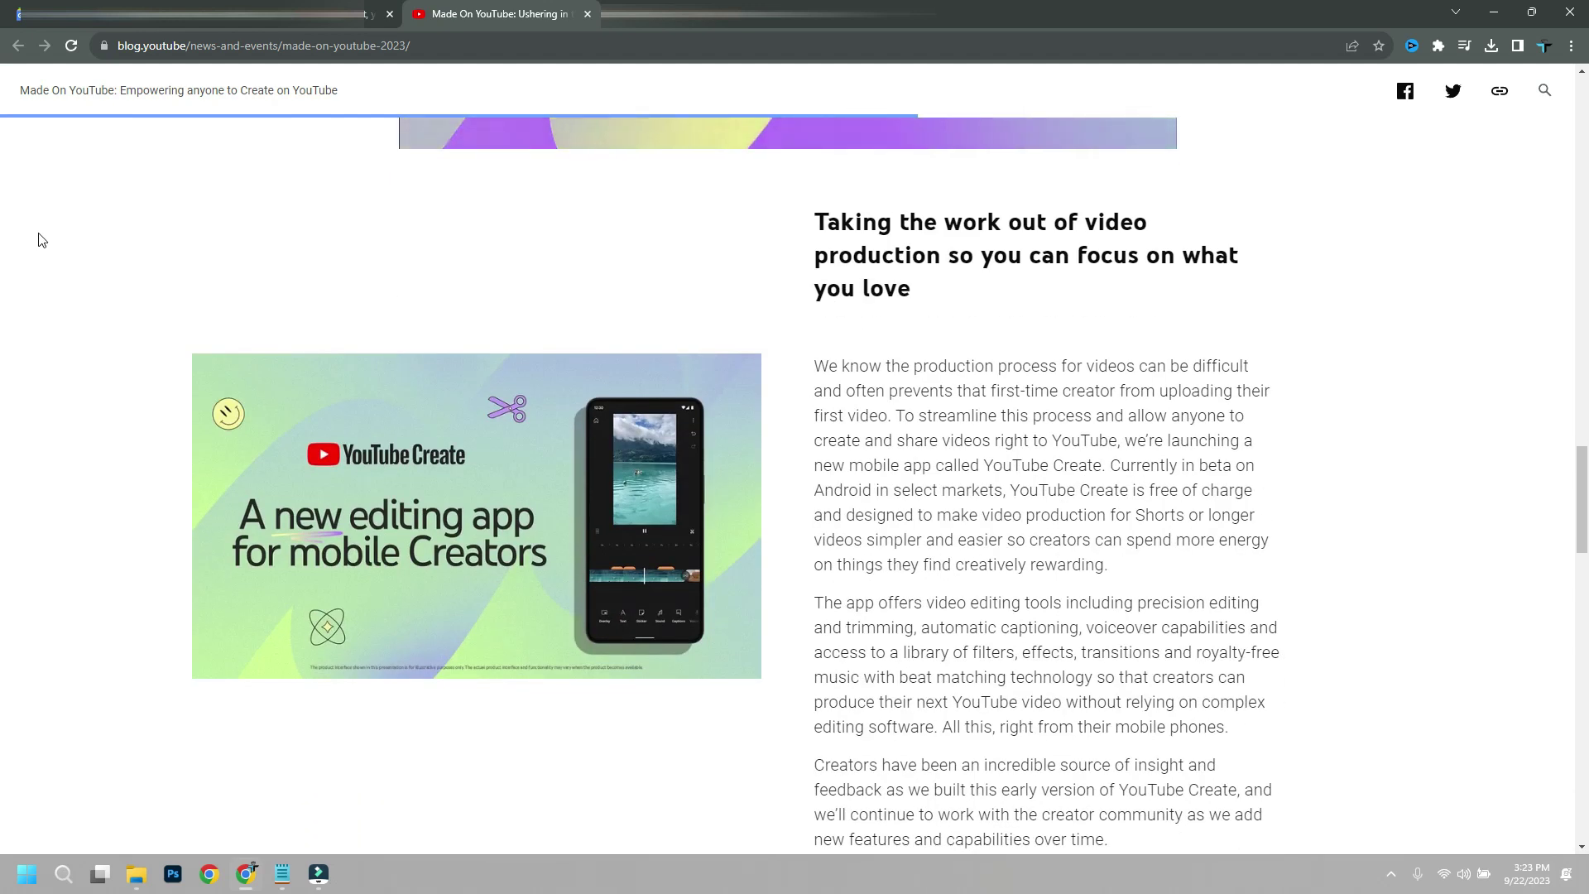
scroll(39, 241, "down", 1)
scroll(39, 241, "down", 1)
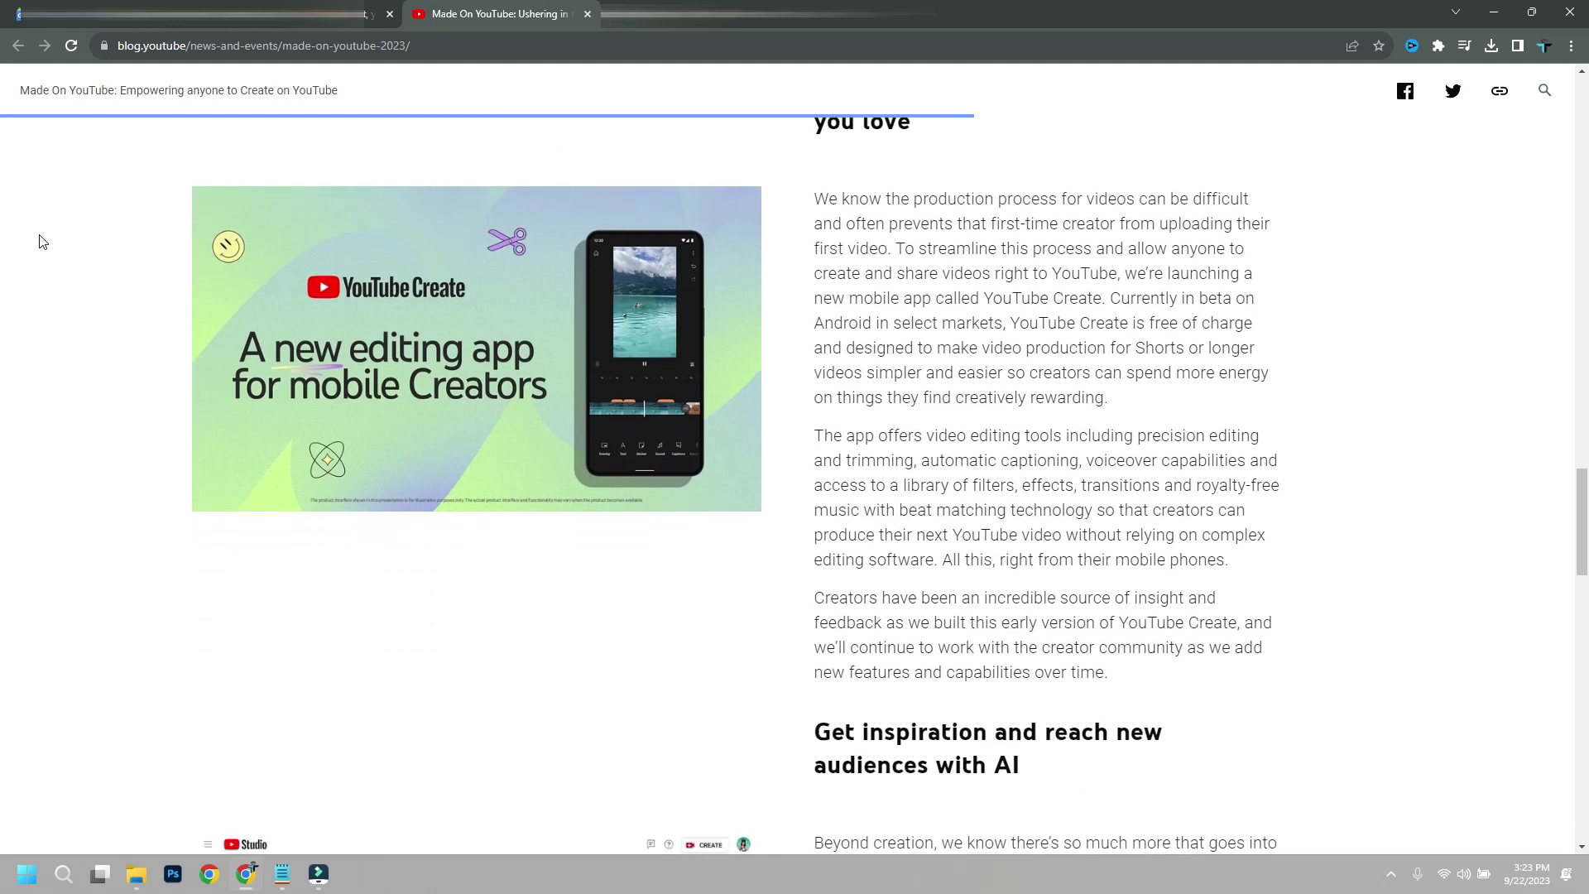
scroll(39, 241, "down", 2)
scroll(38, 242, "down", 1)
scroll(38, 241, "down", 1)
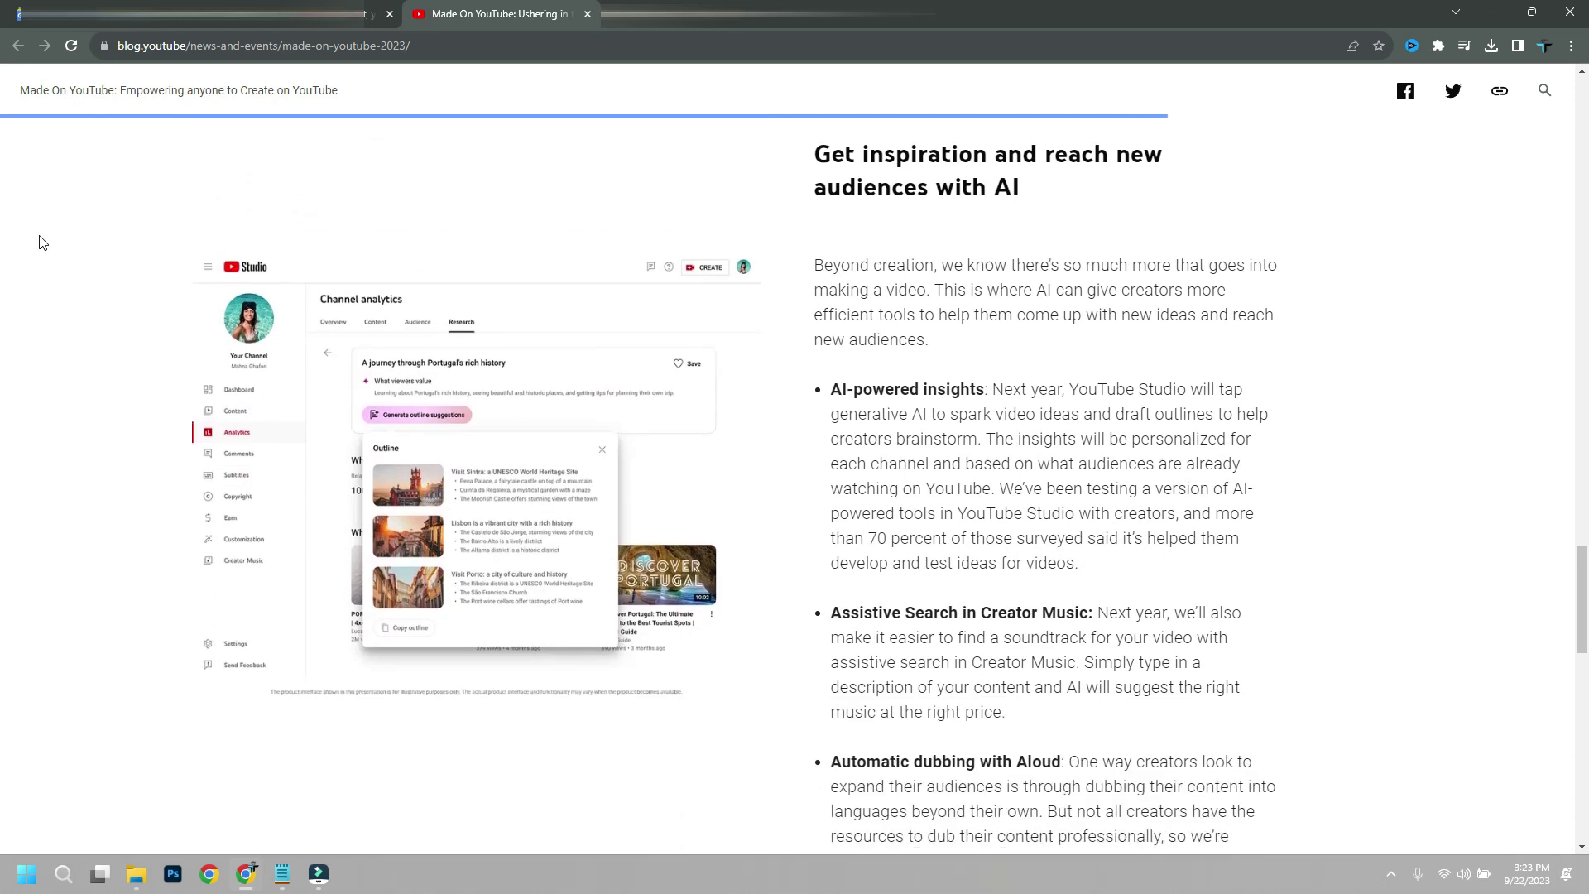
scroll(39, 242, "down", 1)
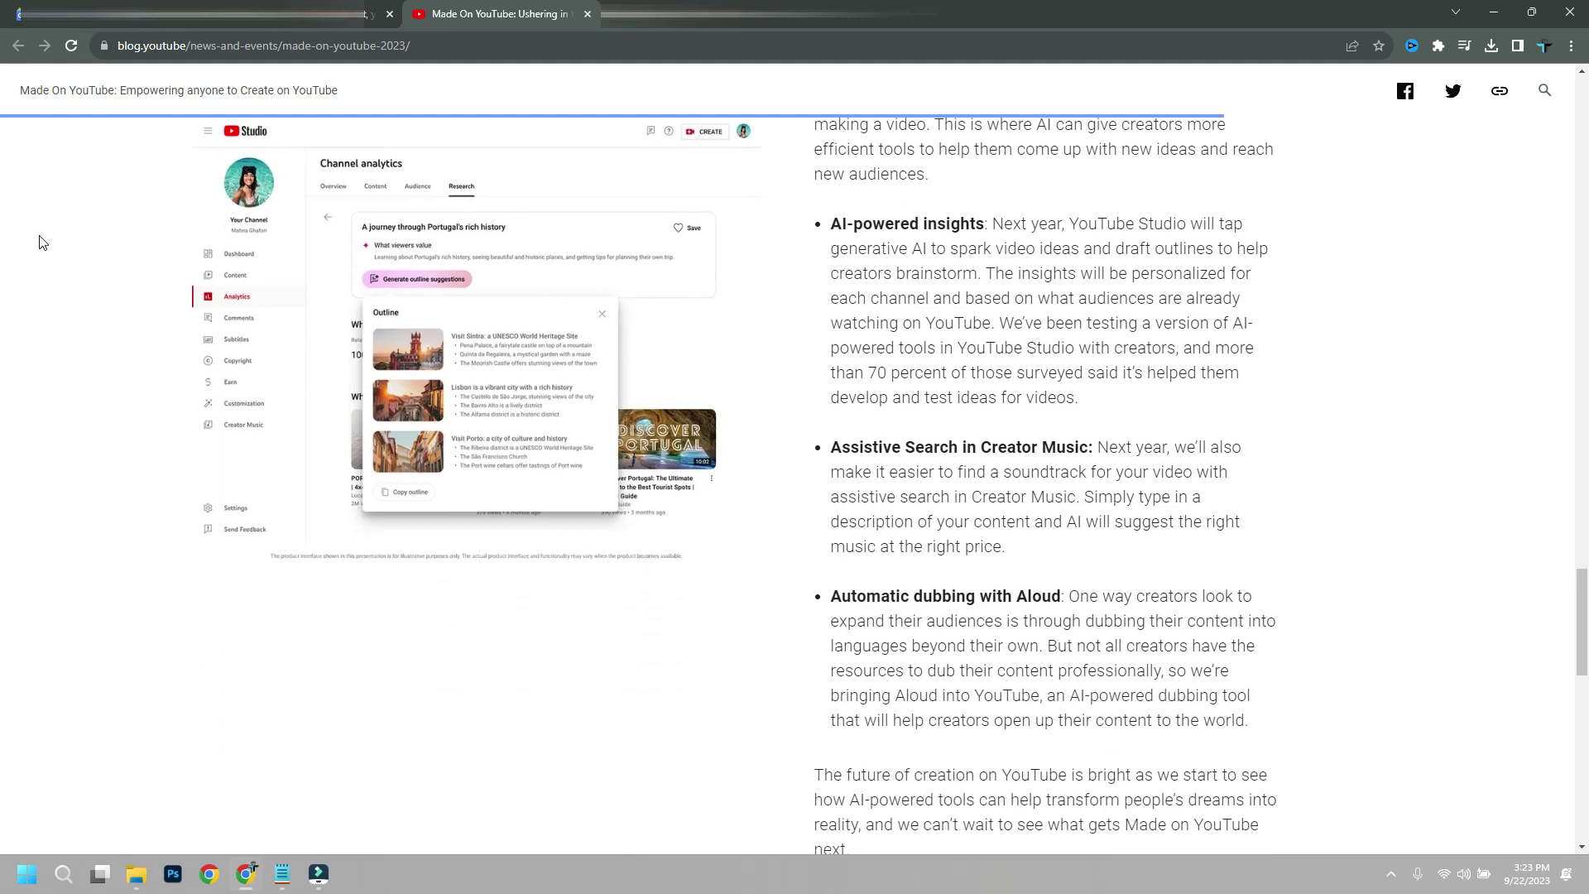
scroll(39, 240, "down", 1)
scroll(38, 241, "down", 1)
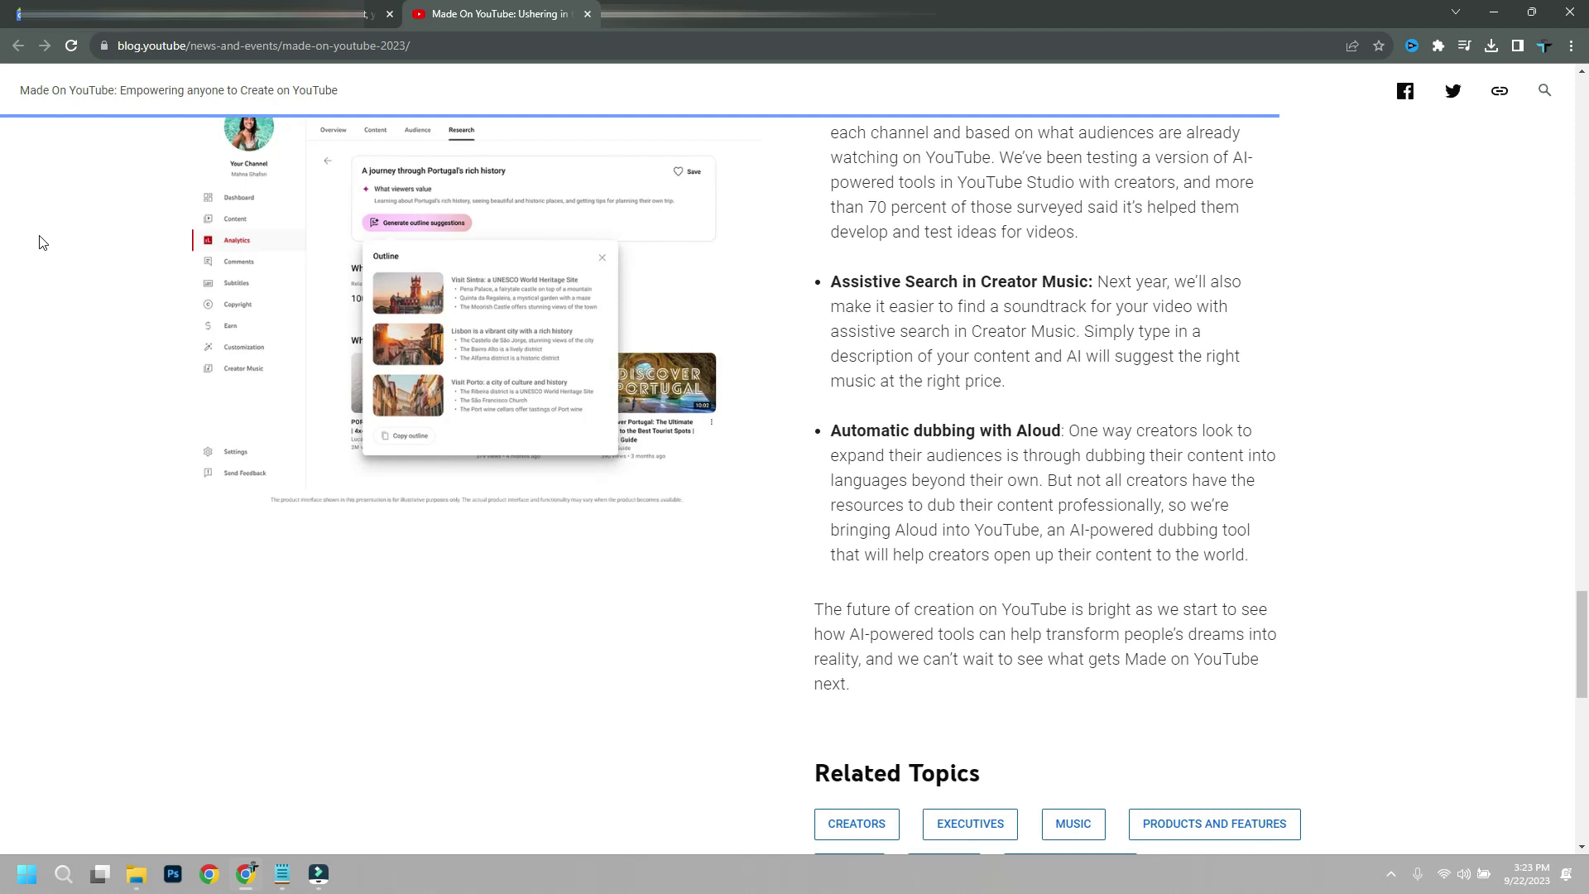
scroll(38, 243, "down", 1)
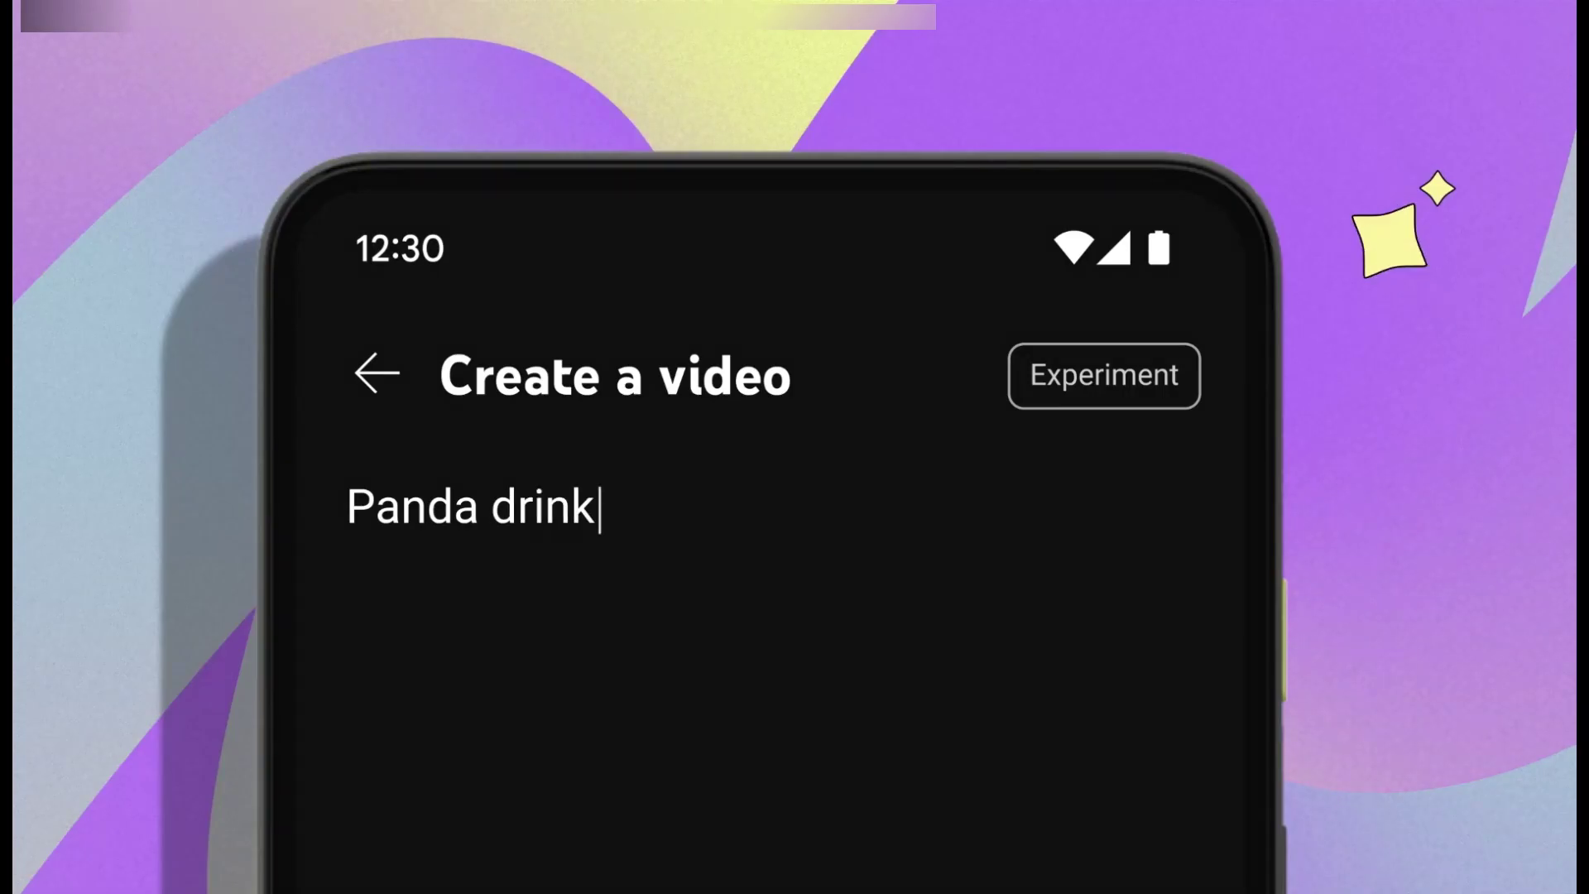